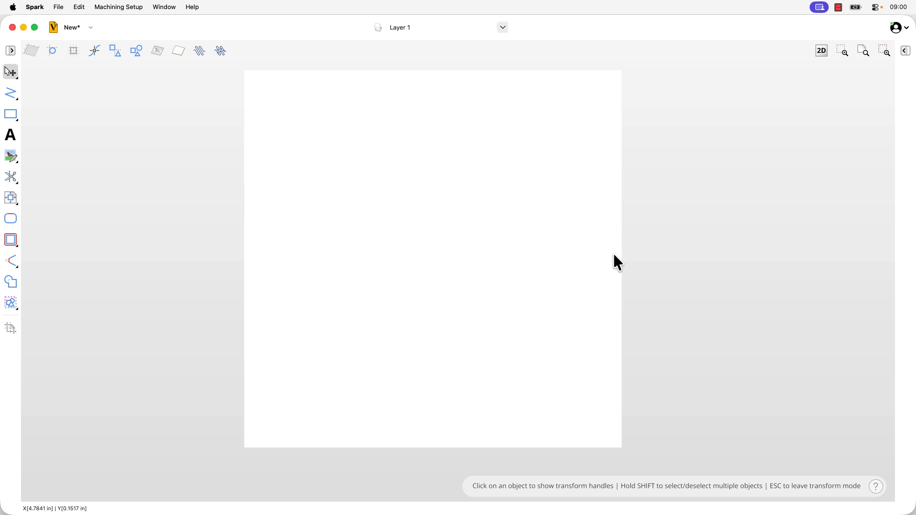
Import the vectors from Tool_Database_Example.crv into the drawing
{"action": "left_click", "coordinate": [58, 6]}
{"action": "left_click", "coordinate": [88, 96]}
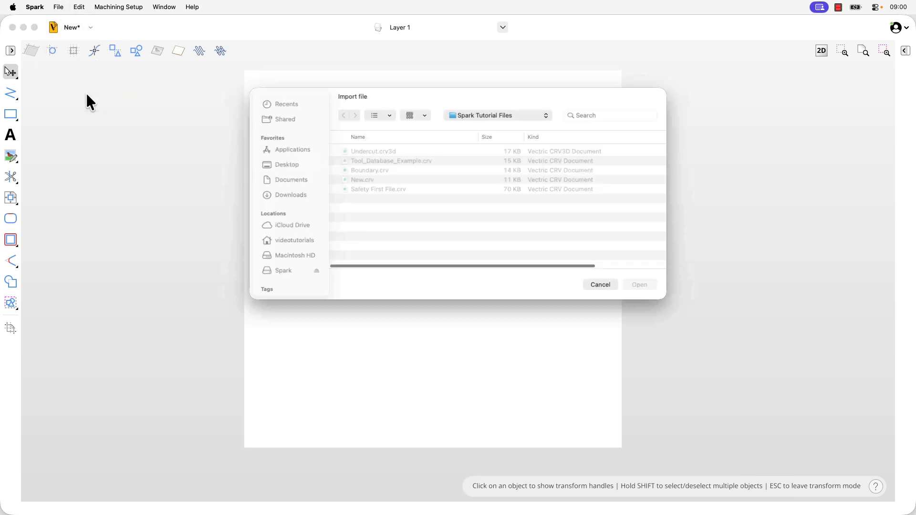
{"action": "left_click", "coordinate": [421, 160]}
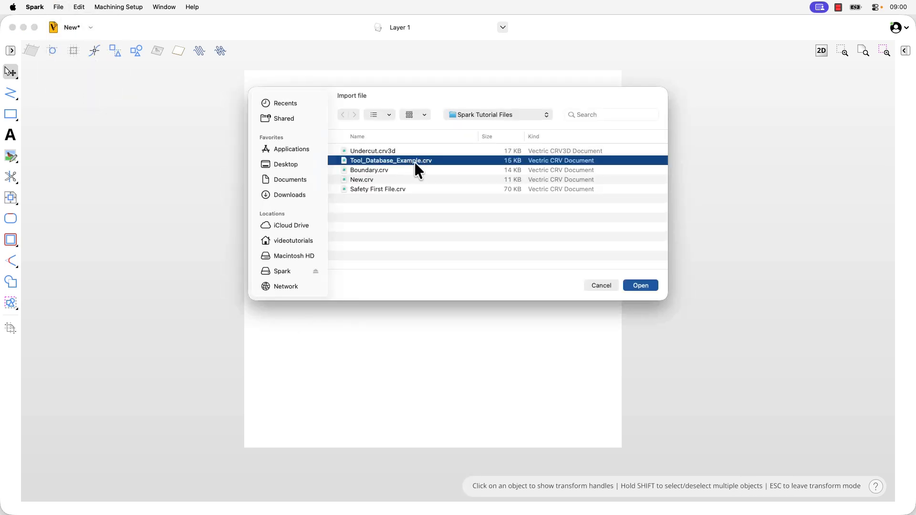
{"action": "double_click", "coordinate": [414, 163]}
{"action": "left_click_drag", "start_coordinate": [621, 73], "coordinate": [433, 248]}
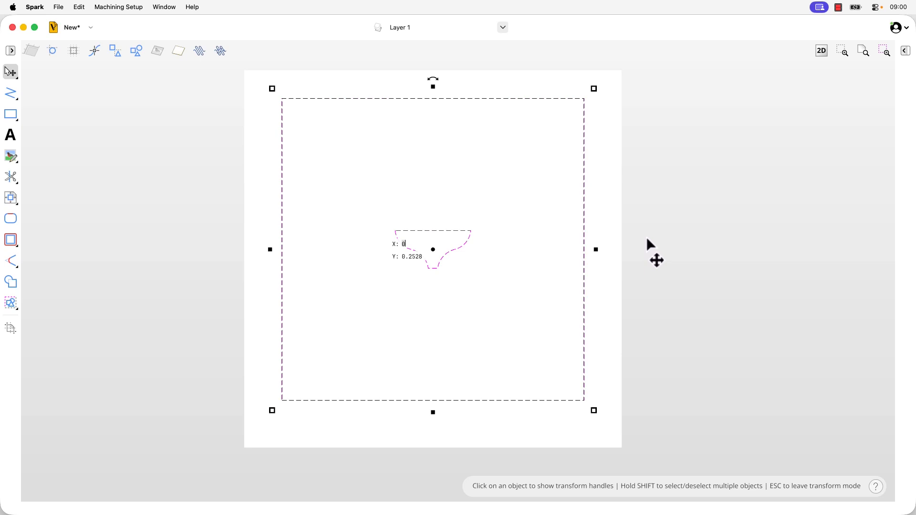
Delete the large outer square around the cutter profile
{"action": "left_click", "coordinate": [606, 235]}
{"action": "left_click", "coordinate": [584, 238]}
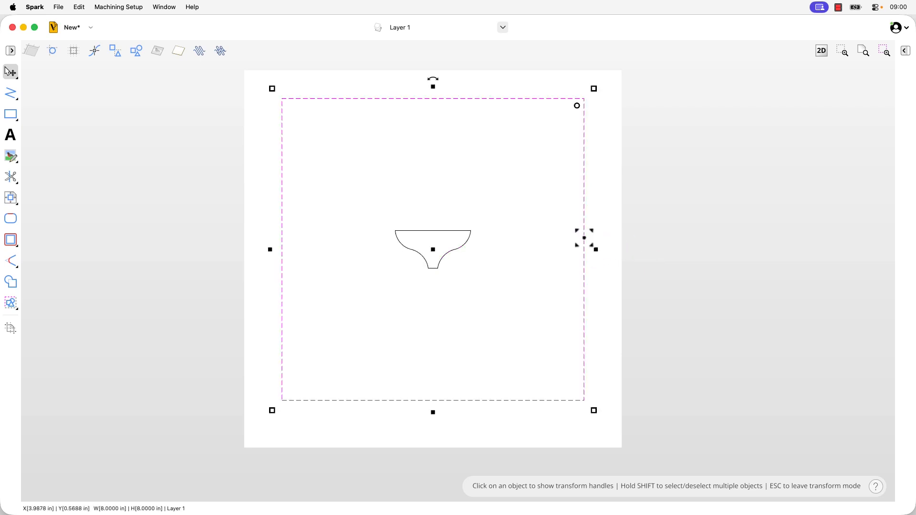
{"action": "key", "text": "Delete"}
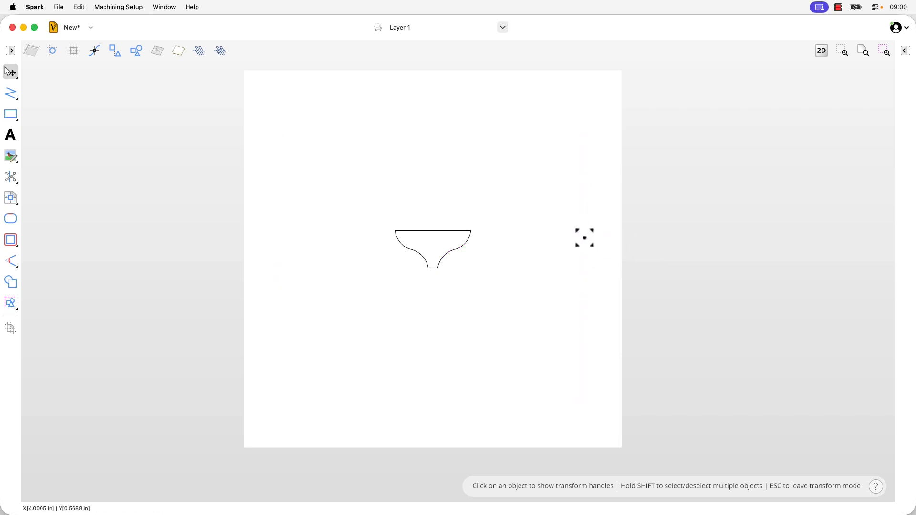
Edit the nodes of the cutter profile and delete its straight top span
{"action": "left_click", "coordinate": [453, 254]}
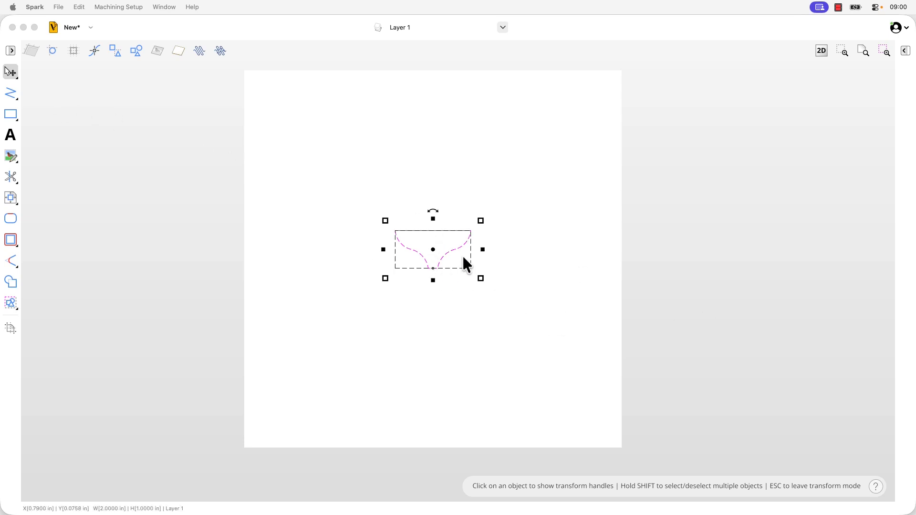
{"action": "left_click", "coordinate": [11, 75]}
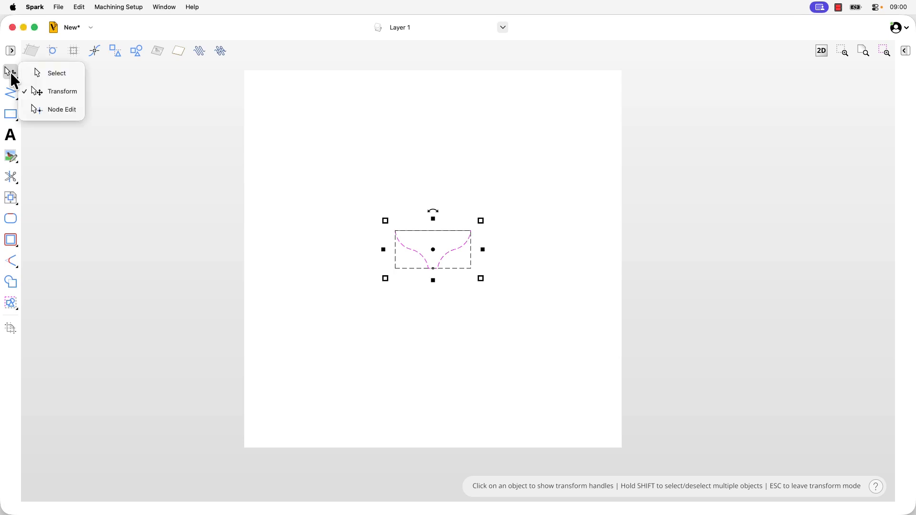
{"action": "left_click", "coordinate": [48, 110]}
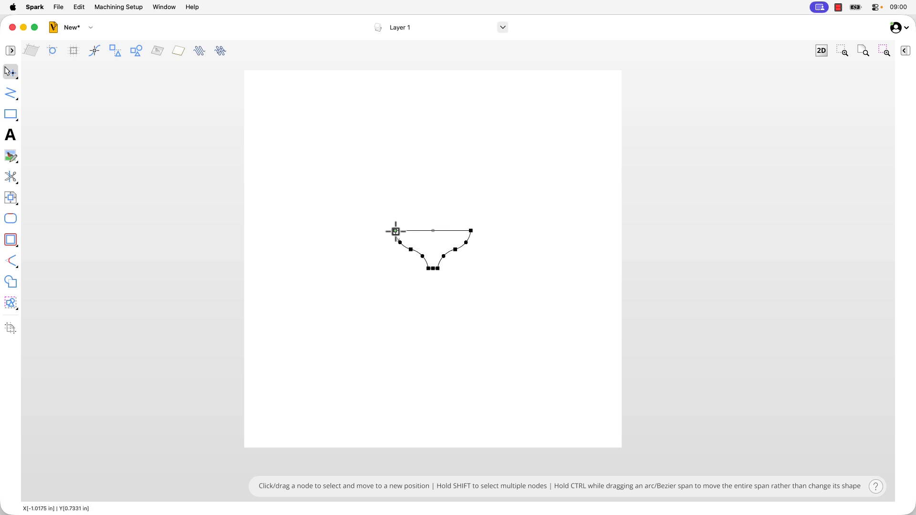
{"action": "right_click", "coordinate": [446, 231]}
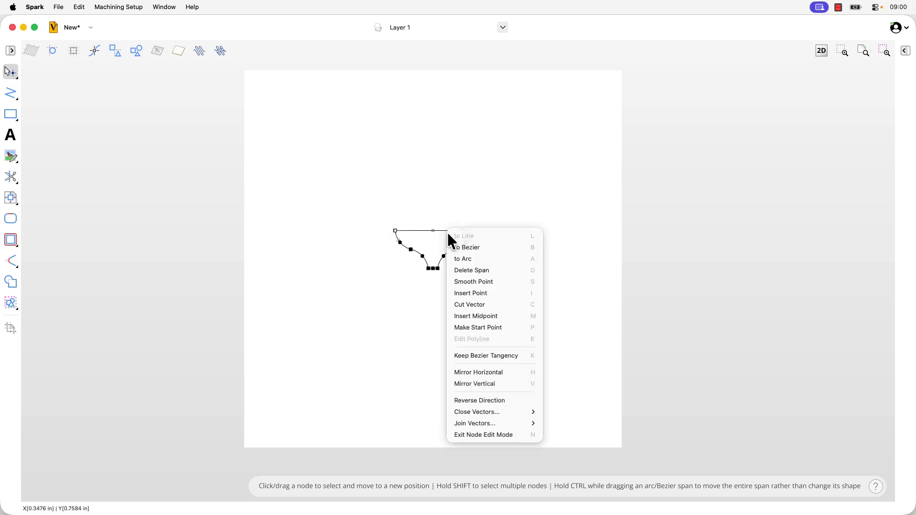
{"action": "left_click", "coordinate": [477, 270]}
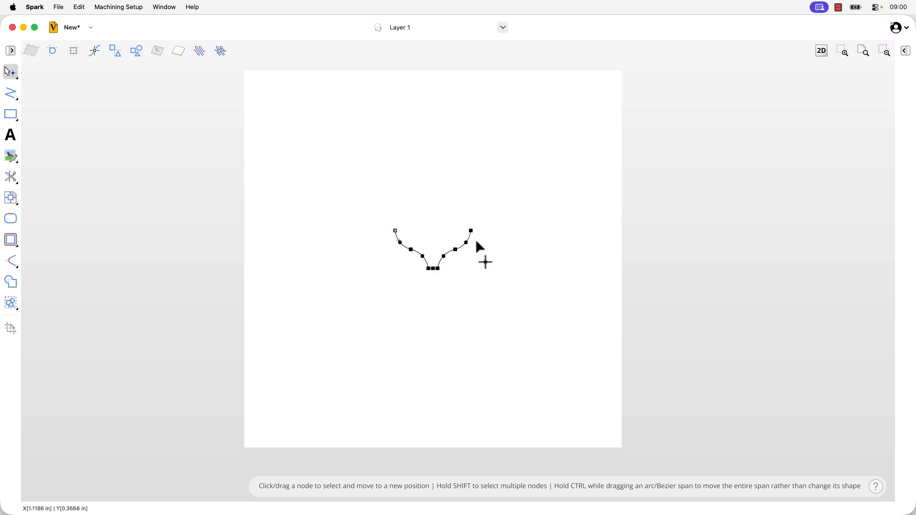
Cut the open profile vector at the middle node of its short flat bottom edge
{"action": "left_click_drag", "start_coordinate": [440, 257], "coordinate": [436, 269]}
{"action": "scroll", "coordinate": [436, 269], "scroll_direction": "up", "scroll_amount": 5}
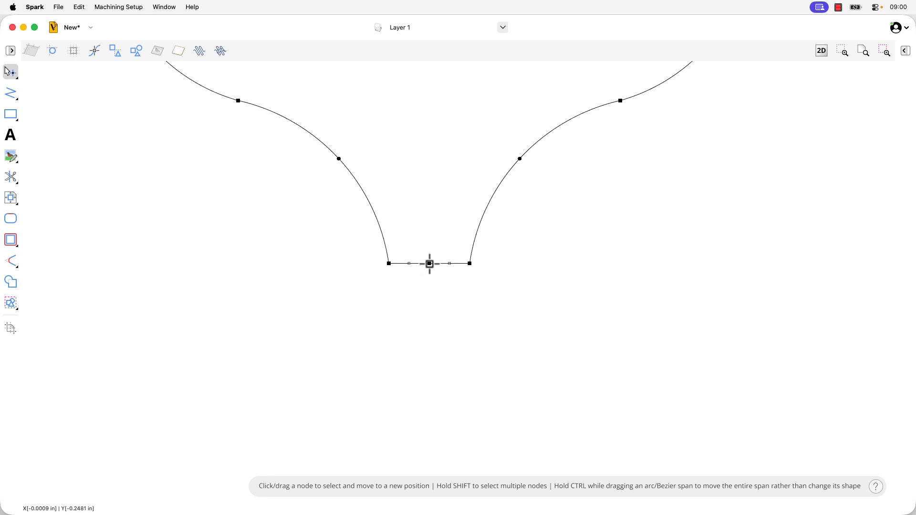
{"action": "right_click", "coordinate": [429, 263]}
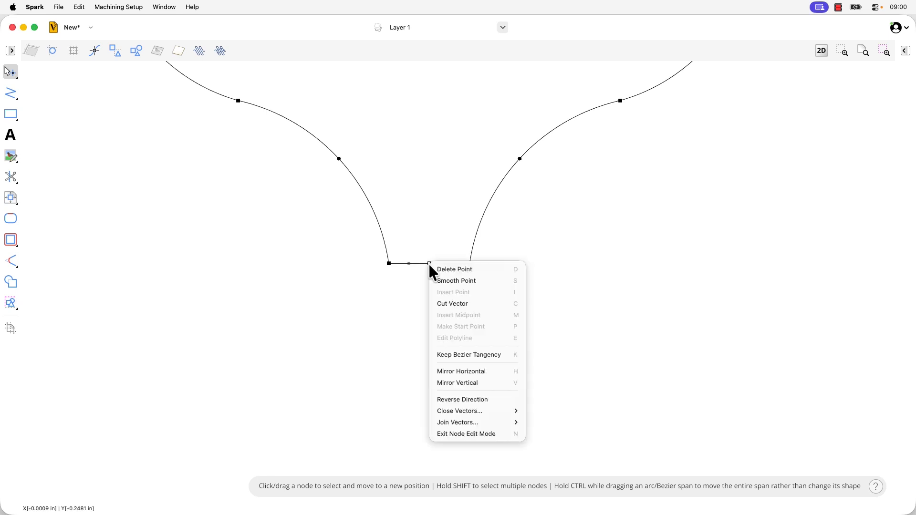
{"action": "left_click", "coordinate": [456, 305]}
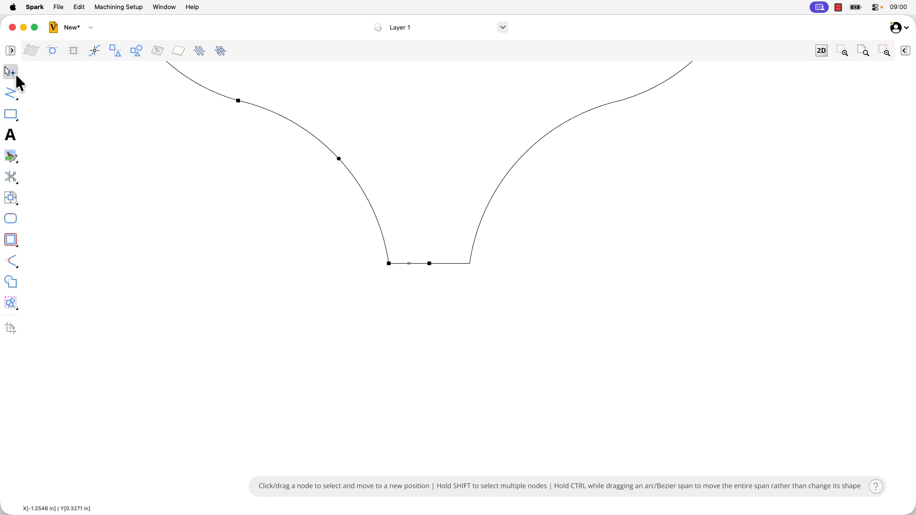
Leave node editing and delete the left half of the cutter profile
{"action": "mouse_move", "coordinate": [15, 72]}
{"action": "left_click", "coordinate": [53, 77]}
{"action": "left_click", "coordinate": [477, 234]}
{"action": "left_click", "coordinate": [469, 242]}
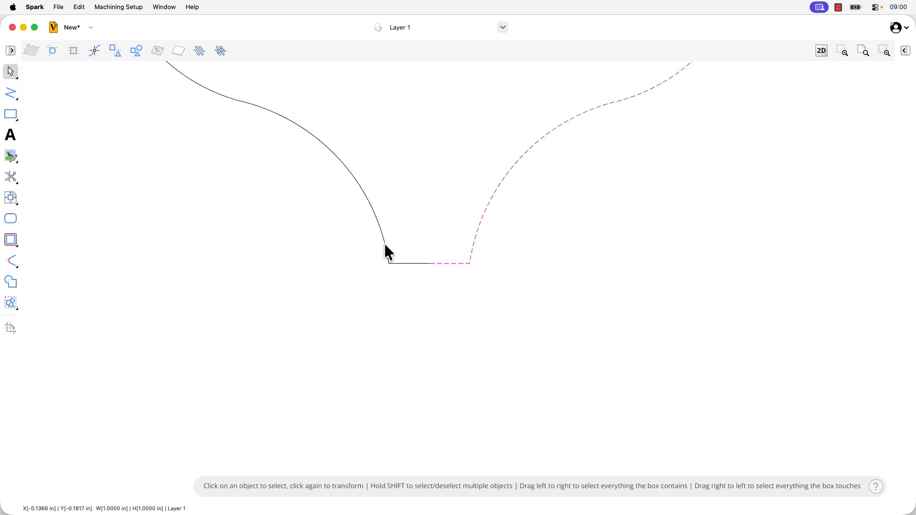
{"action": "left_click", "coordinate": [385, 245]}
{"action": "left_click", "coordinate": [473, 243]}
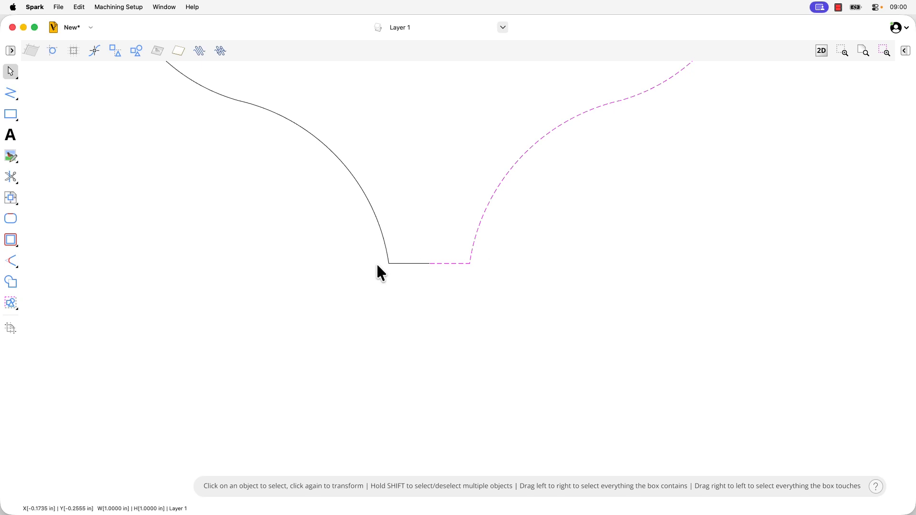
{"action": "left_click", "coordinate": [388, 259]}
{"action": "right_click", "coordinate": [388, 259]}
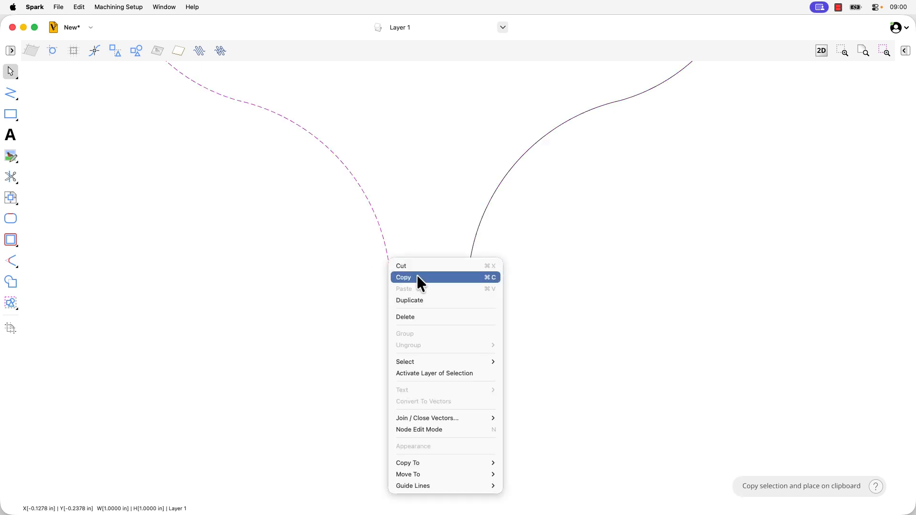
{"action": "left_click", "coordinate": [419, 318]}
Select the remaining half profile and open the tool database at the Form Tools group under Imperial Tools
{"action": "left_click", "coordinate": [866, 51]}
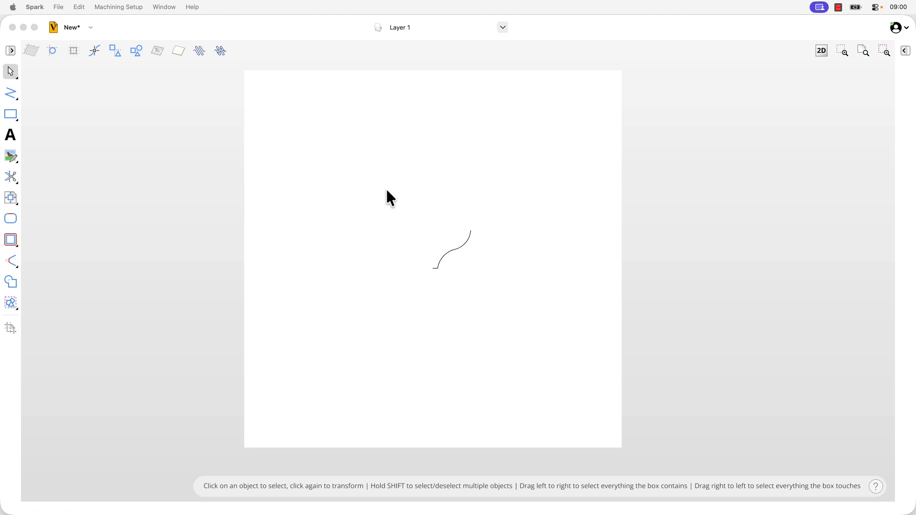
{"action": "left_click", "coordinate": [905, 53]}
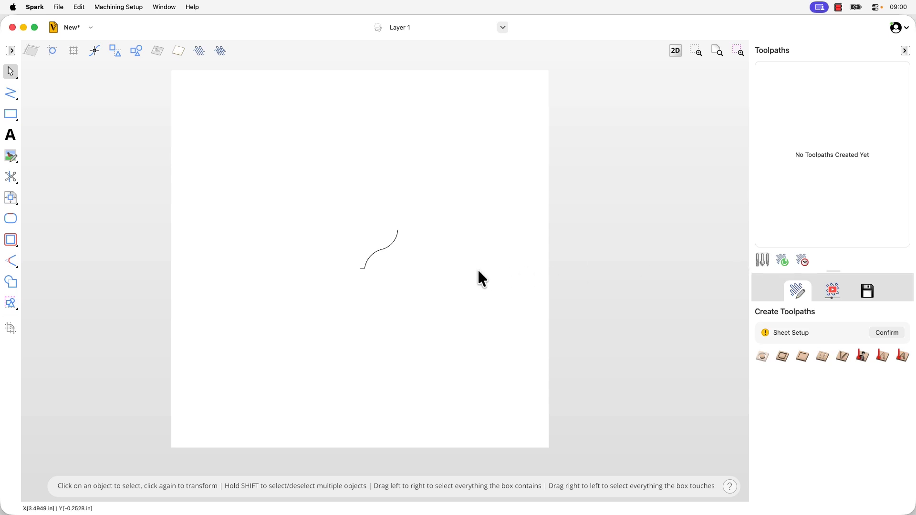
{"action": "left_click", "coordinate": [382, 251]}
{"action": "left_click", "coordinate": [762, 260]}
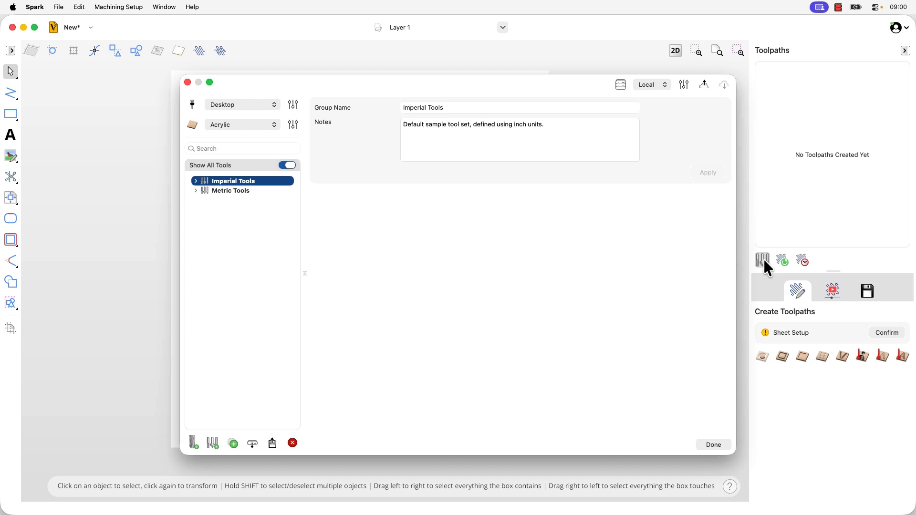
{"action": "left_click", "coordinate": [196, 181]}
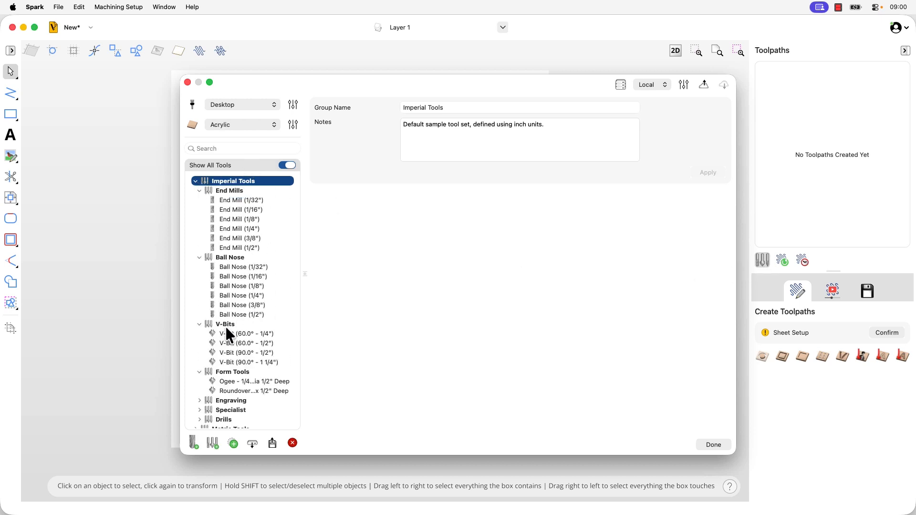
{"action": "left_click", "coordinate": [227, 373]}
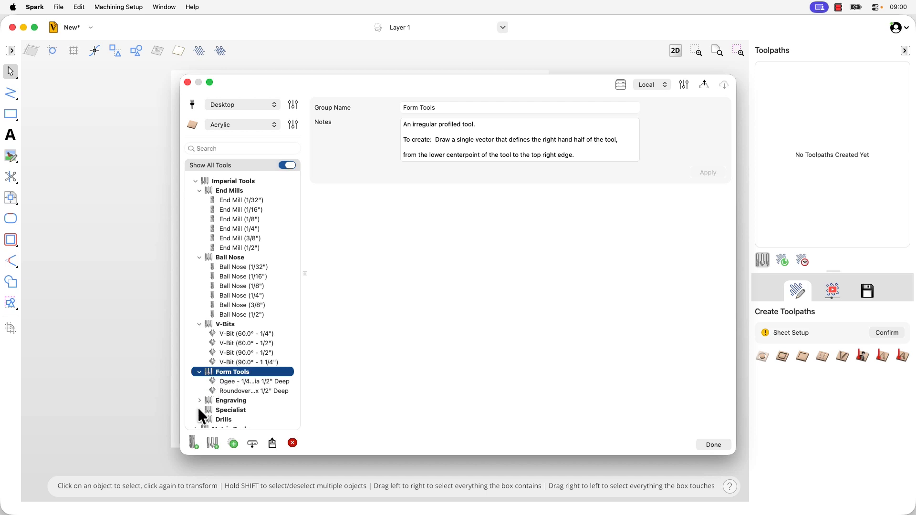
Add a new tool of type Form Tool from the selected profile, create its cutting settings and close the database
{"action": "left_click", "coordinate": [192, 442]}
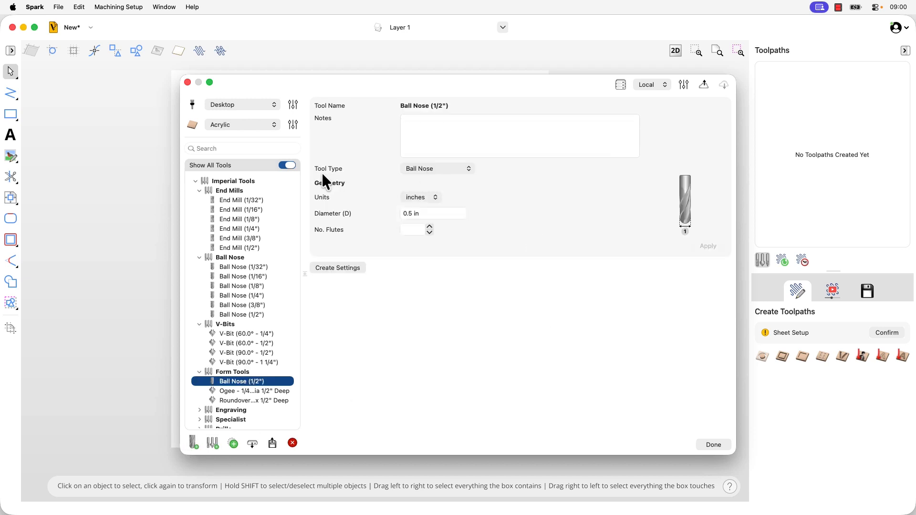
{"action": "left_click", "coordinate": [434, 171]}
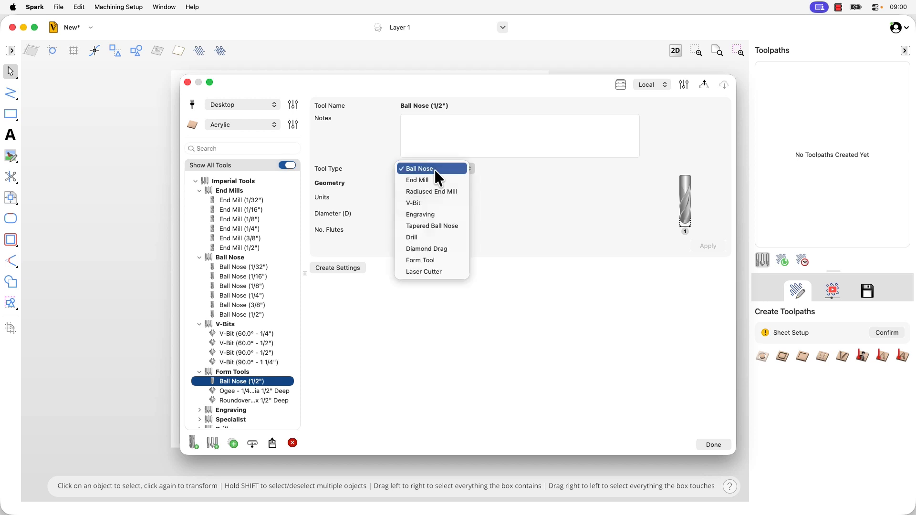
{"action": "left_click", "coordinate": [436, 261]}
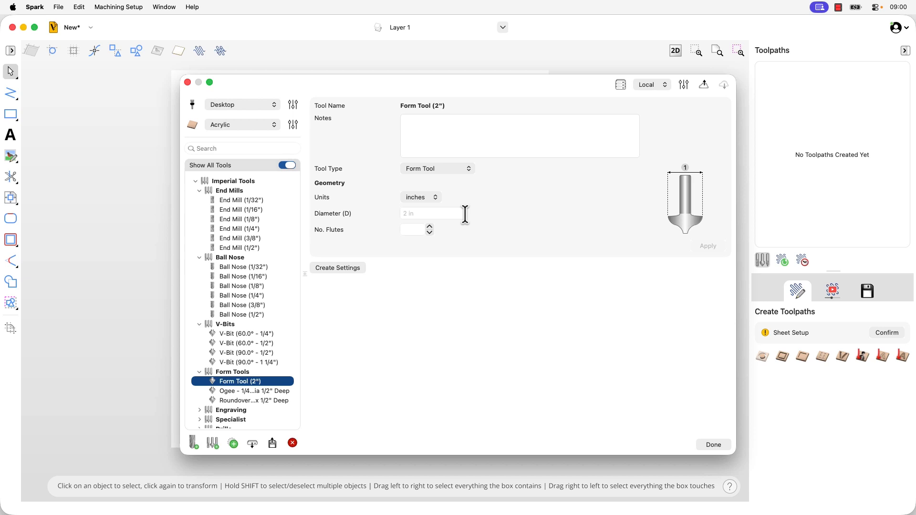
{"action": "left_click", "coordinate": [347, 269]}
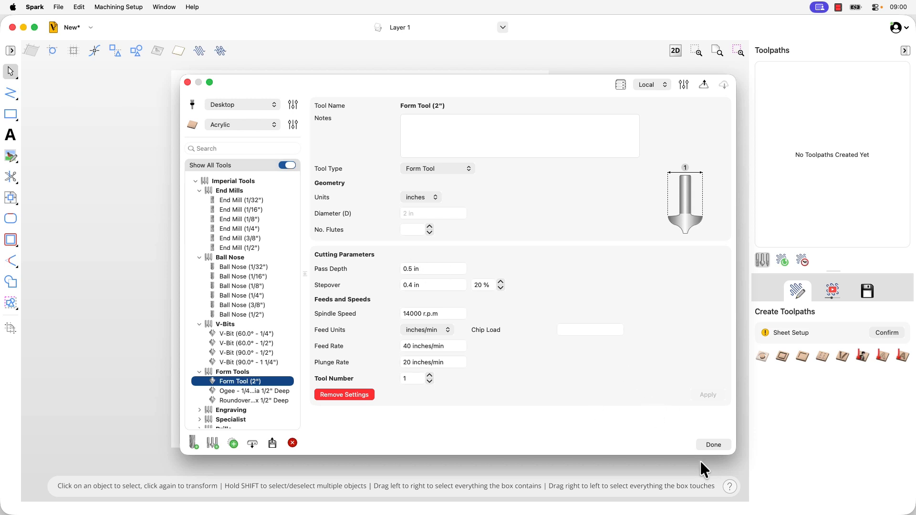
{"action": "left_click", "coordinate": [709, 446]}
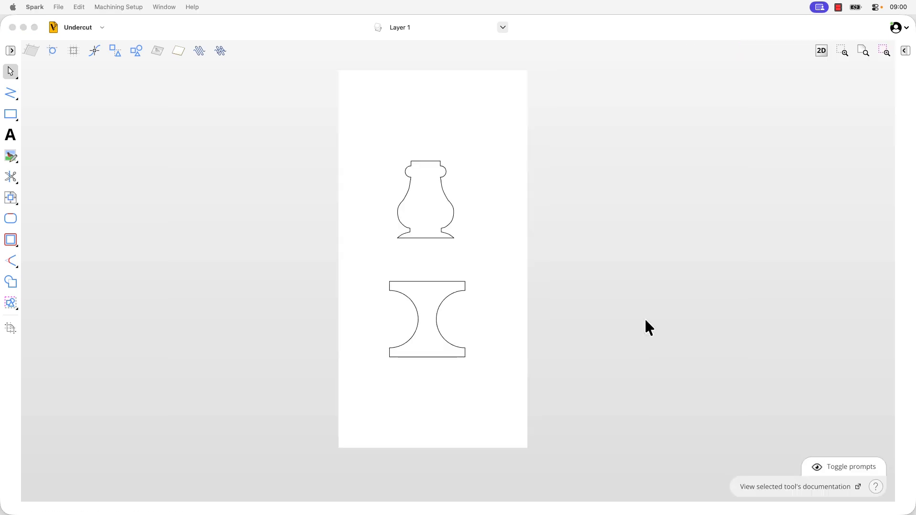